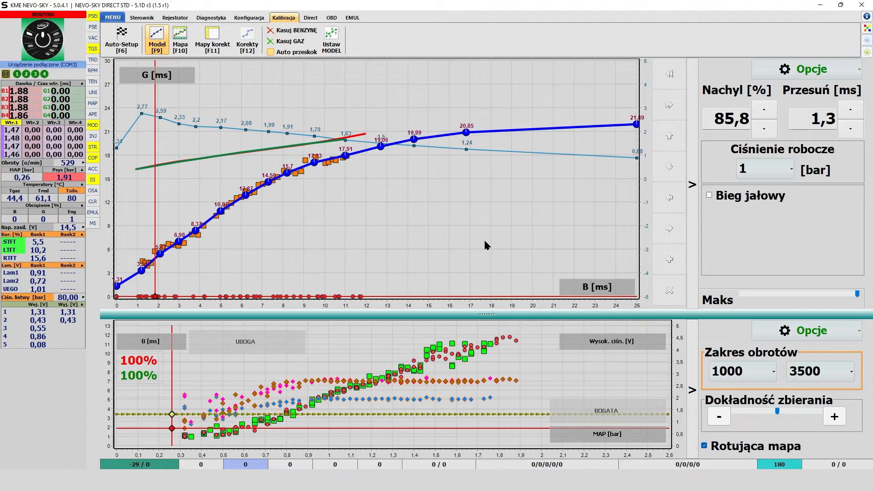
Open the manual calibration view with the model curve and the map chart.
key(F9)
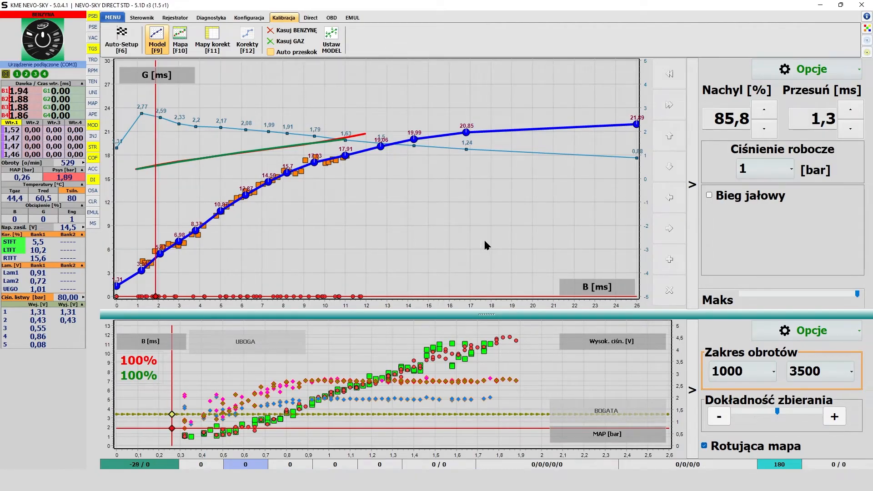
key(F1)
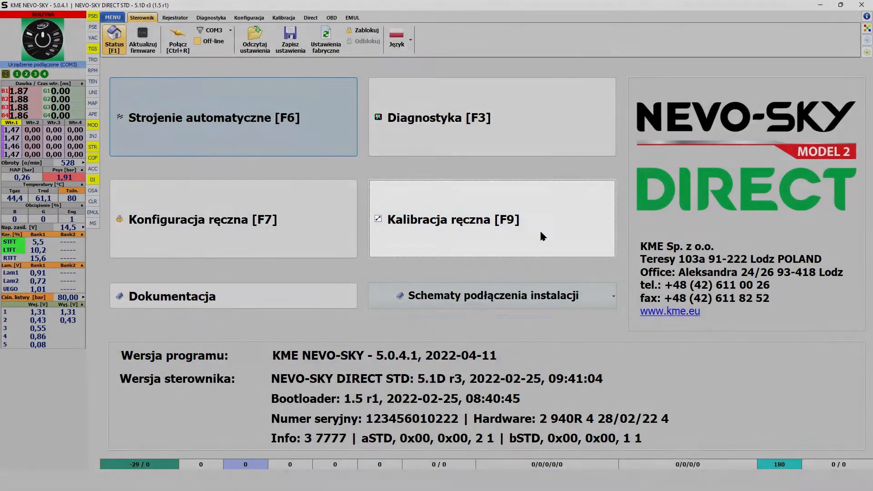
click(541, 234)
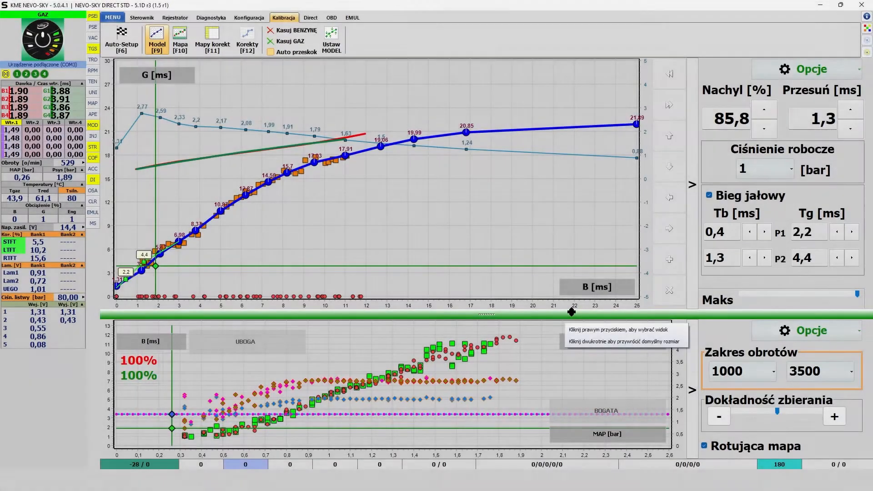
Open the view choices for the lower pane and resize the divider so the model and map charts are both shown.
right_click(571, 314)
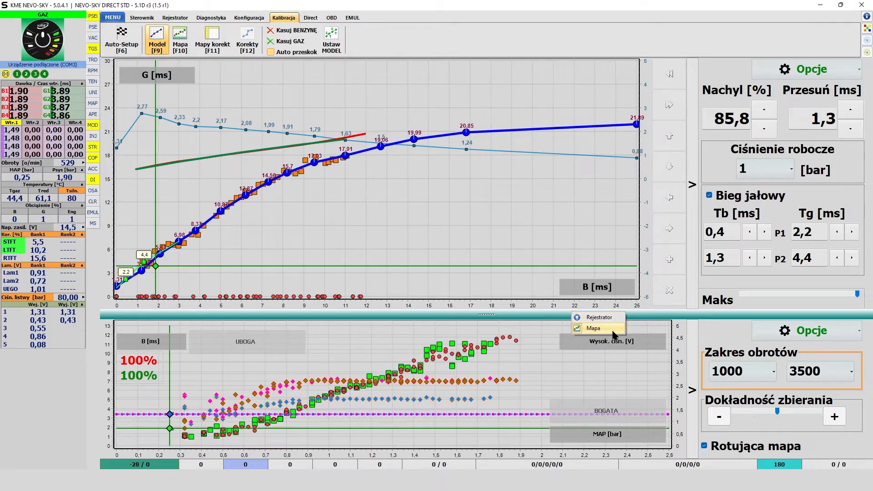
click(534, 317)
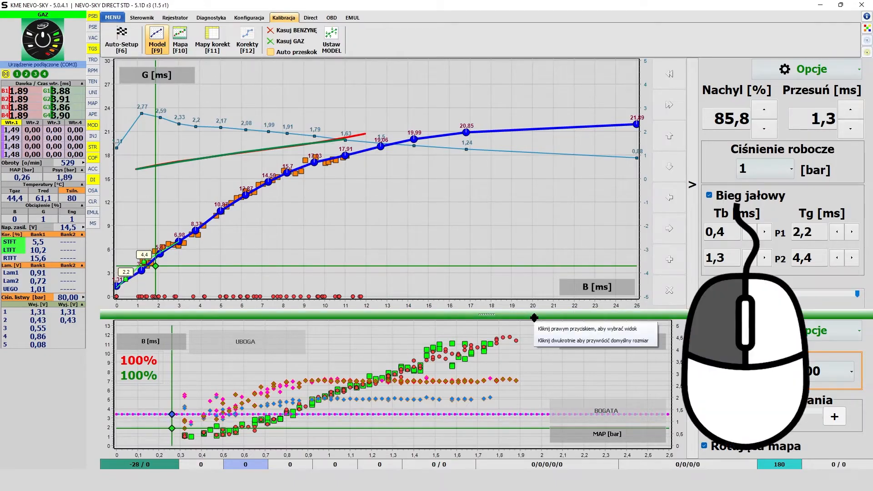
mouse_move(535, 318)
mouse_down()
mouse_move(540, 269)
mouse_move(540, 334)
mouse_move(542, 315)
mouse_up()
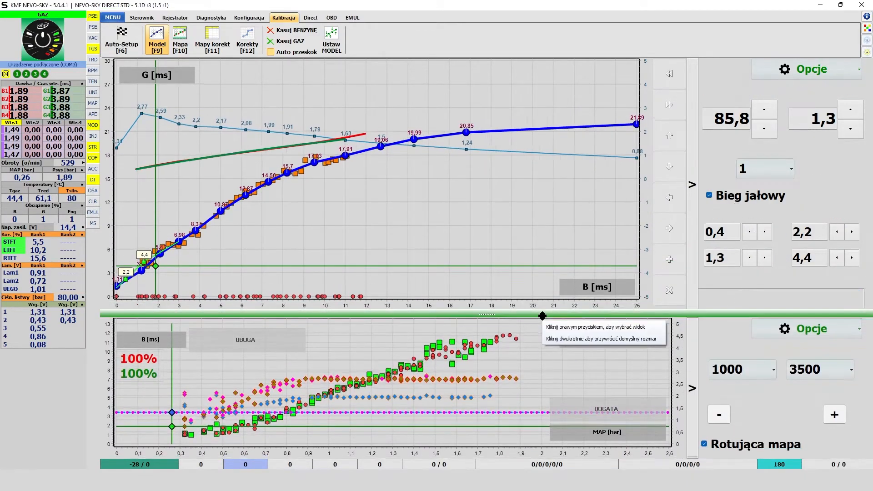
double_click(513, 312)
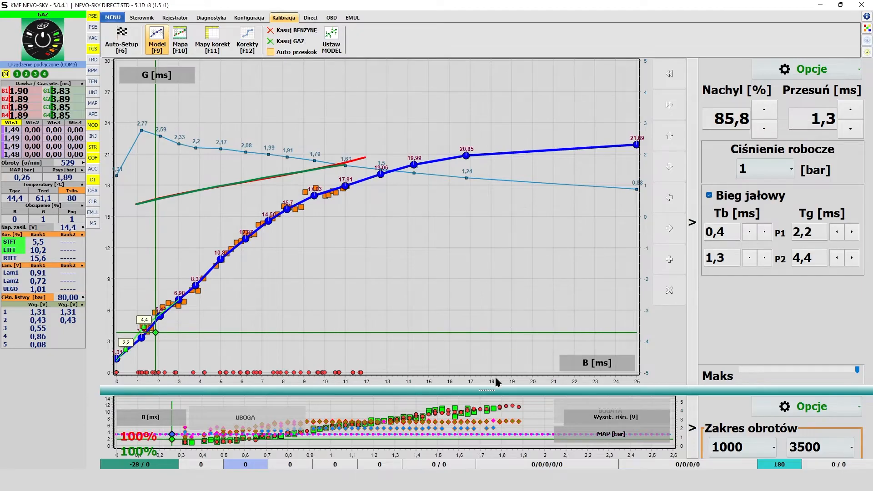
drag(489, 390, 506, 307)
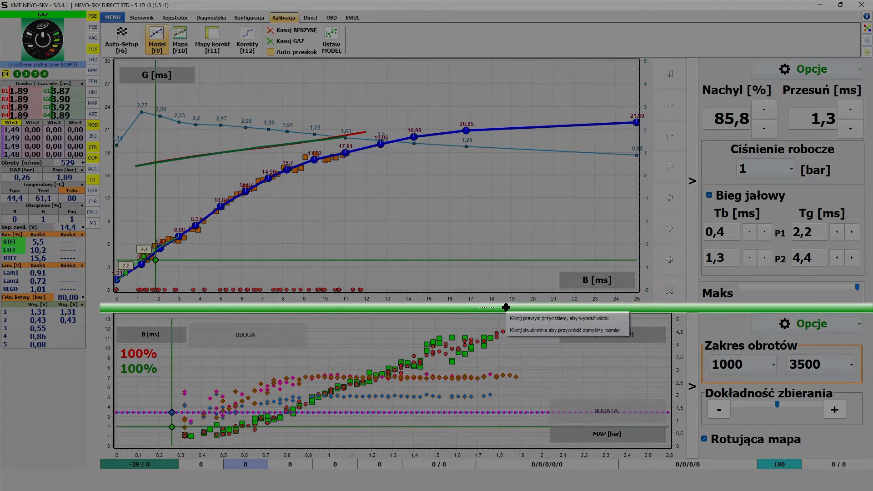
drag(505, 306, 495, 451)
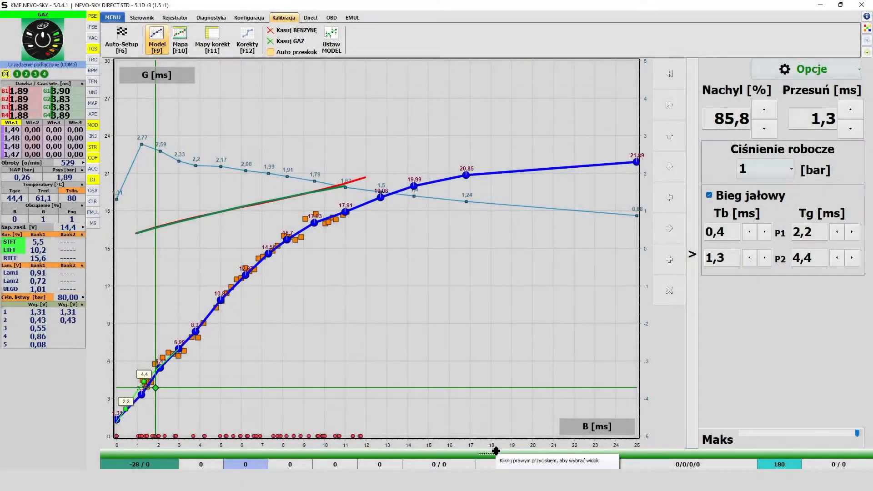
drag(497, 439, 521, 309)
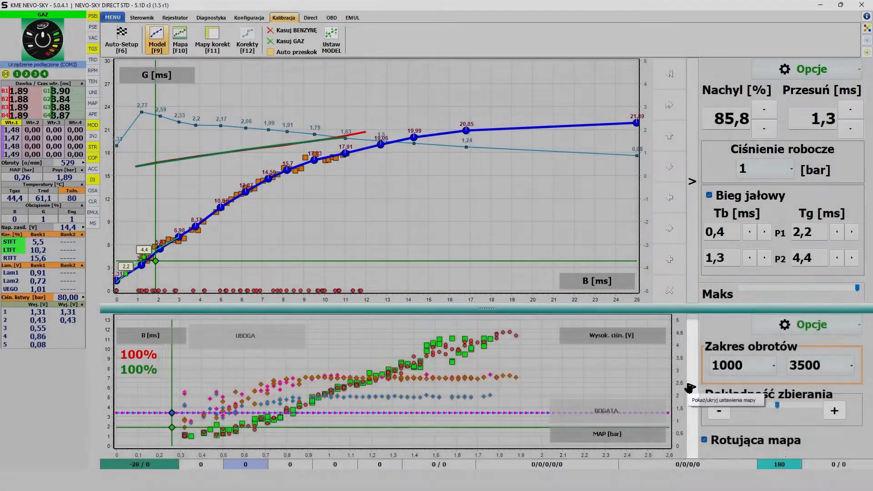
Hide the map and model settings panels, and show both of them again.
click(689, 386)
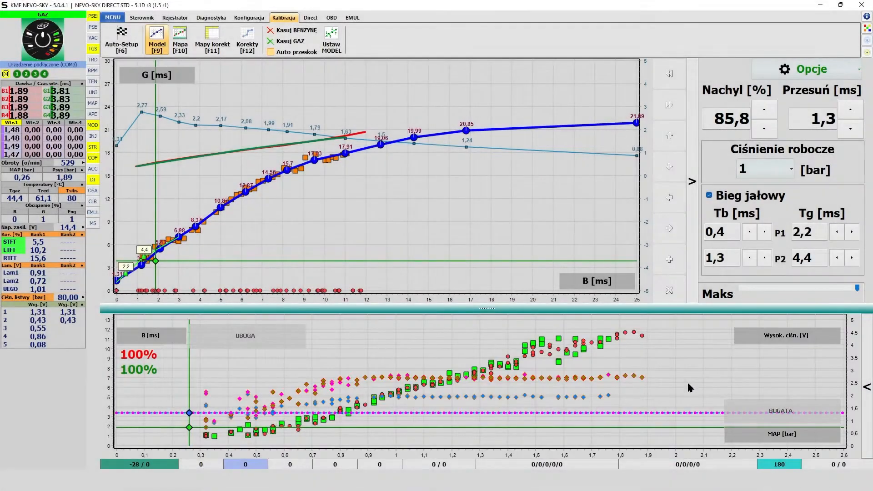
click(695, 296)
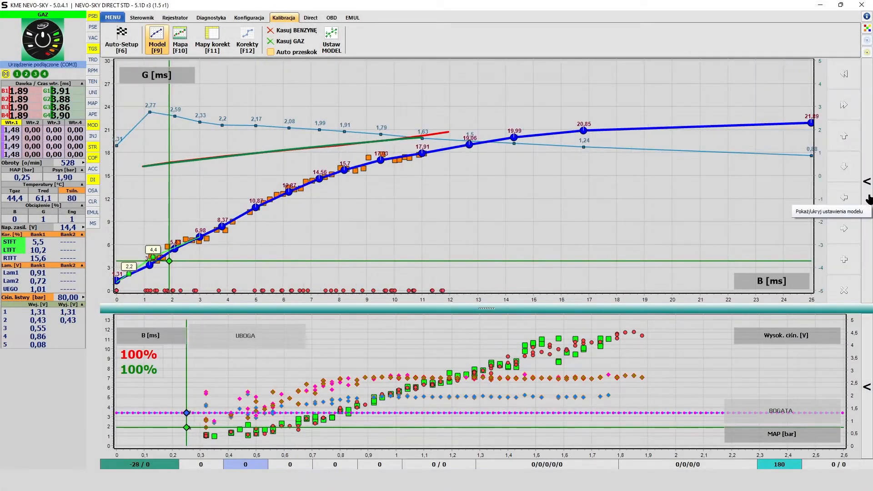
click(866, 202)
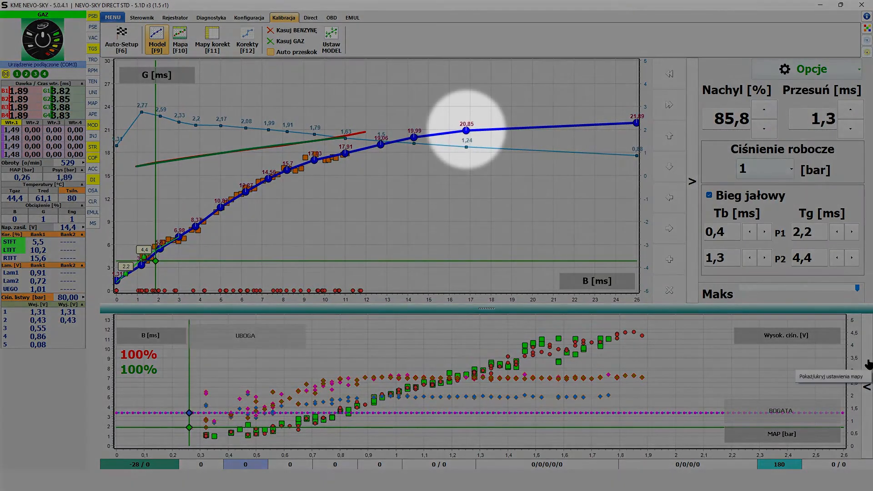
click(868, 362)
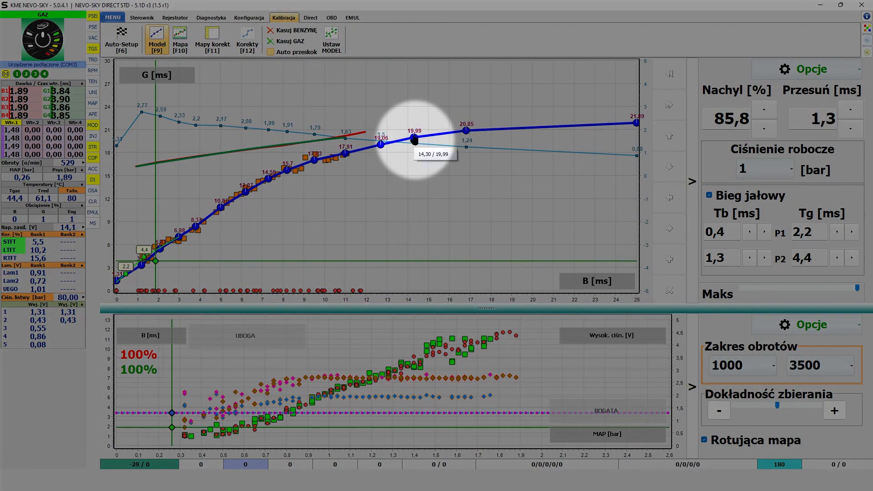
Toggle Auto przeskok and move the 19,99 ms point of the model curve to G about 20,17 ms.
click(414, 137)
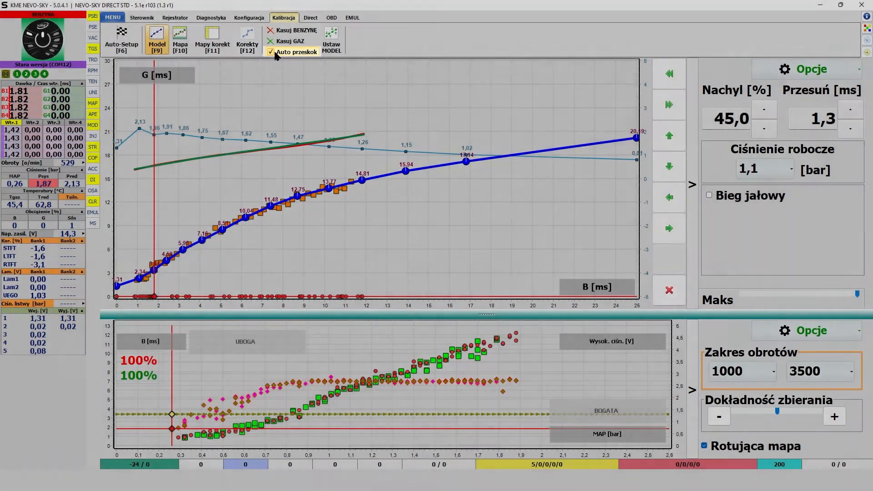
click(272, 51)
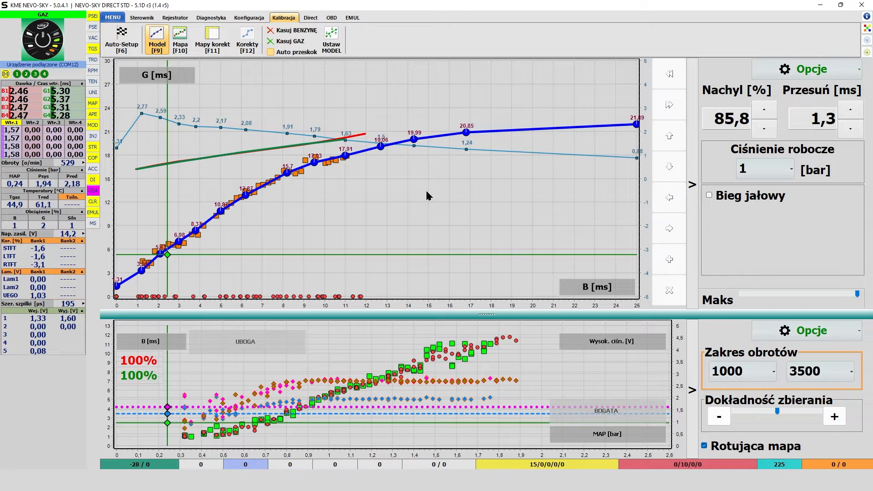
click(414, 144)
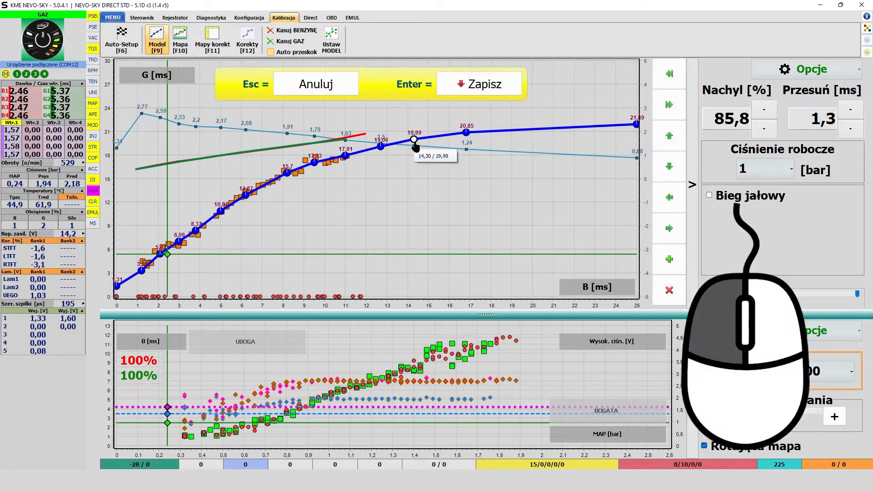
mouse_move(415, 146)
mouse_down()
mouse_move(428, 152)
mouse_move(422, 143)
mouse_up()
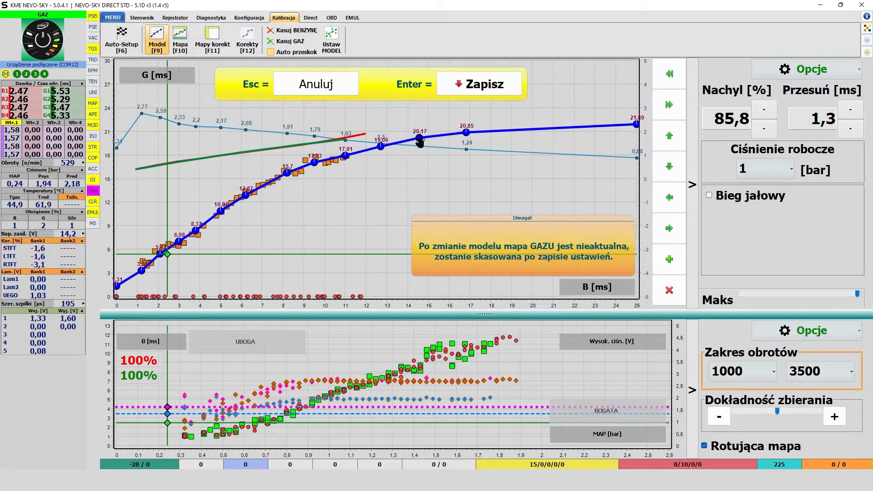
Add a trial point at G 21,13 ms on the model curve, remove it and save the model.
right_click(512, 131)
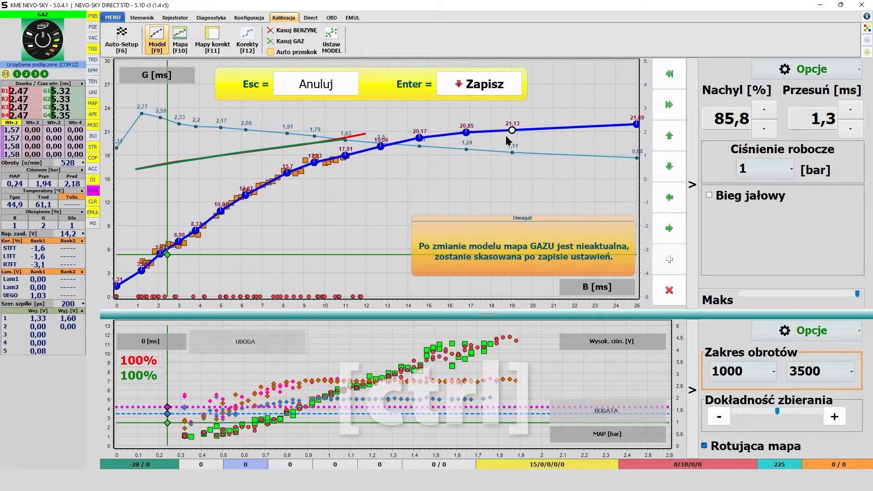
key(ctrl)
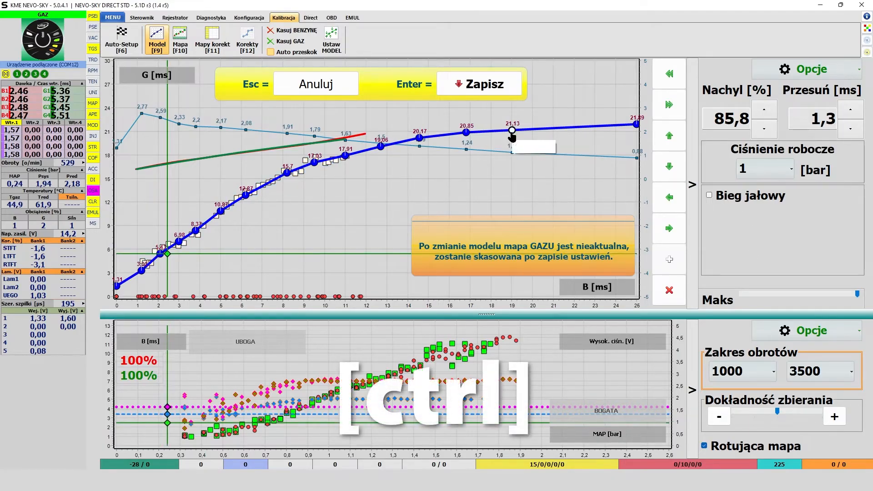
ctrl+click(511, 132)
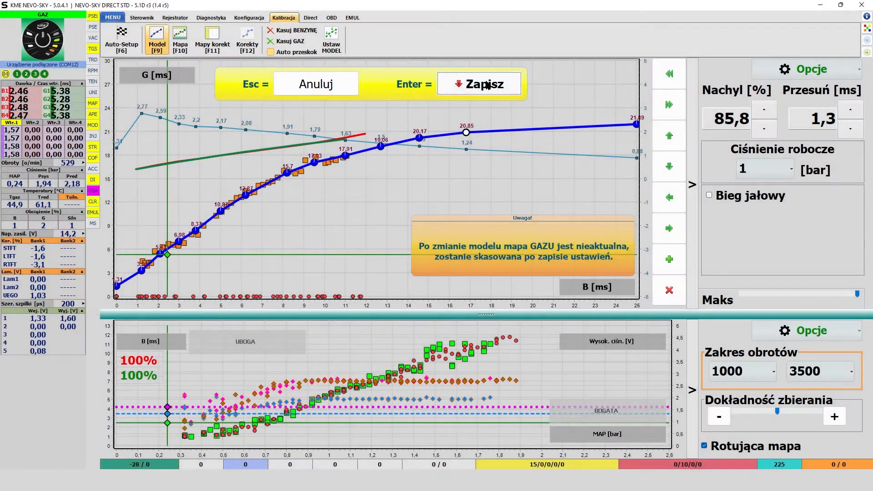
click(486, 85)
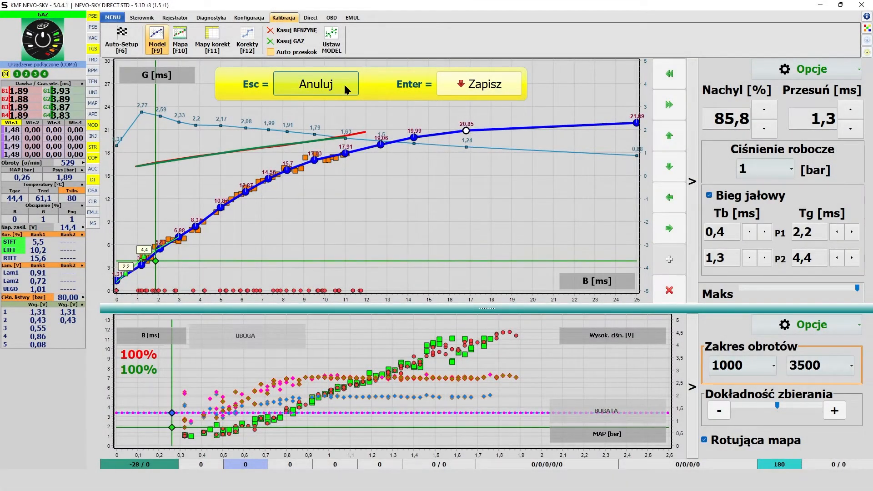
Cancel the pending model edit, select the 19,99 ms point and nudge it up to 20,19 ms and back down.
click(344, 86)
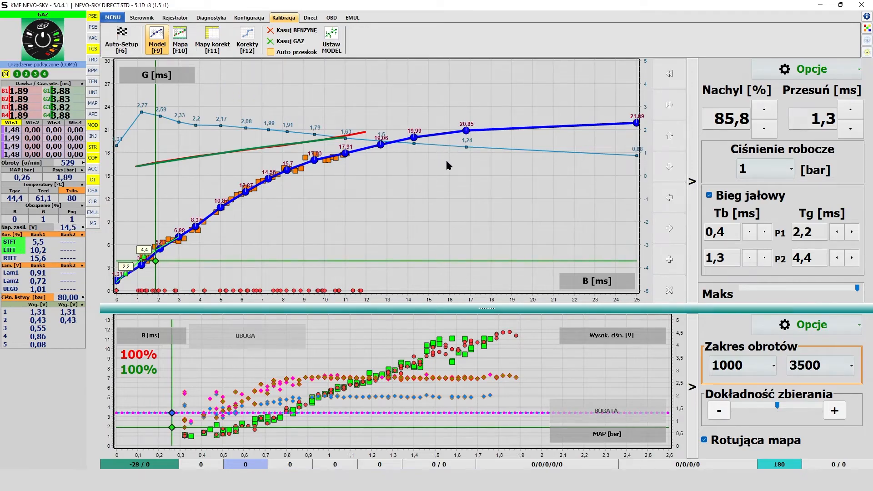
click(413, 137)
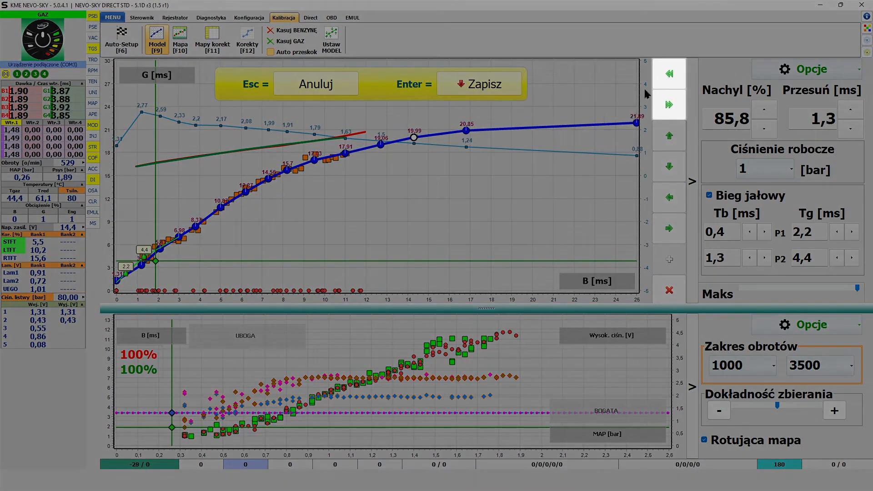
click(668, 74)
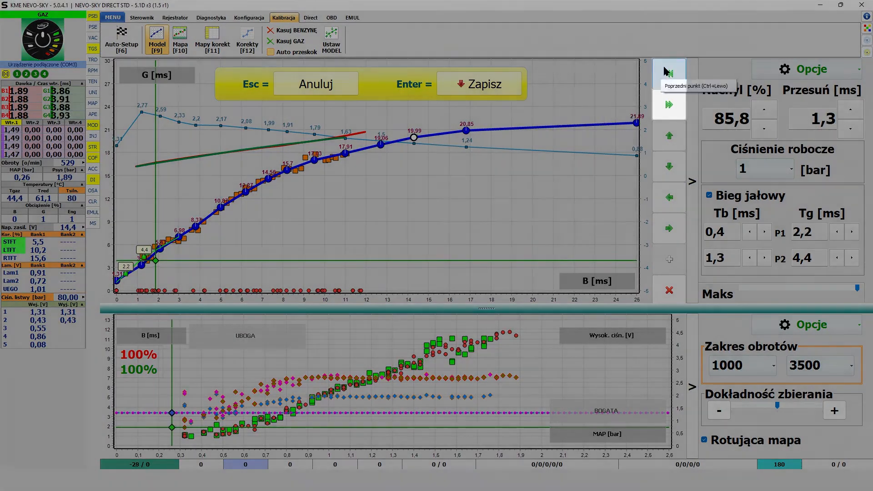
click(677, 102)
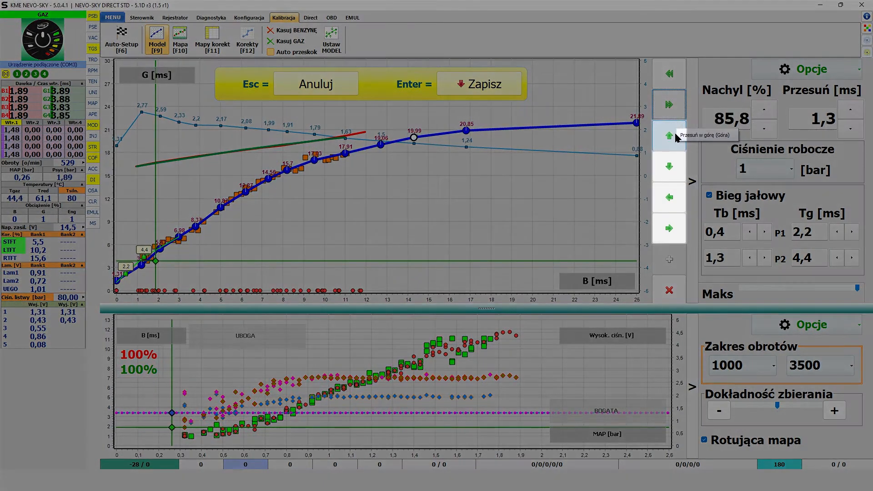
click(676, 137)
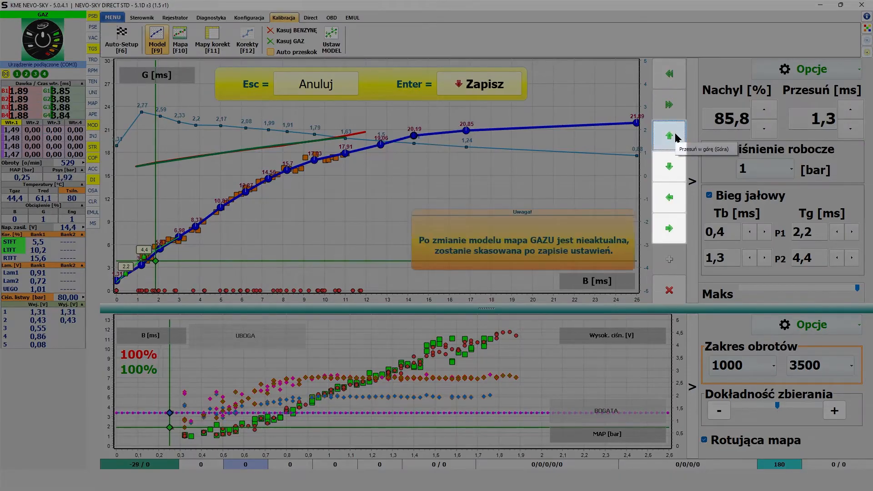
click(676, 162)
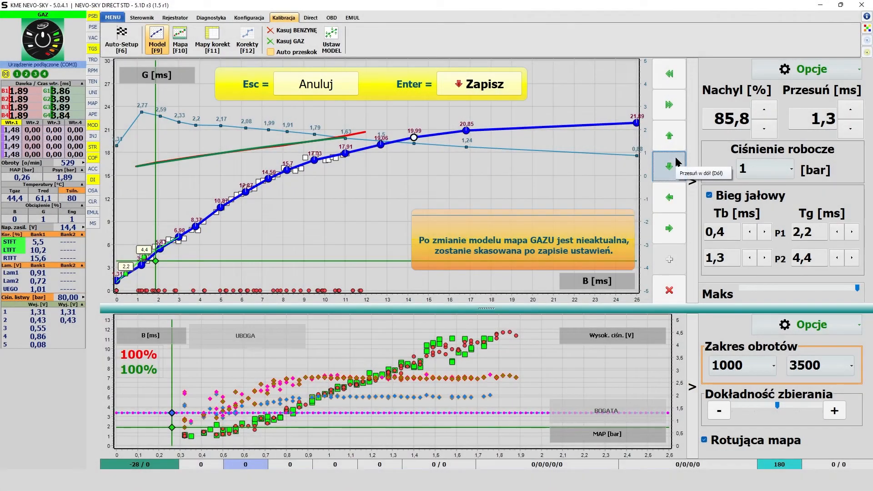
Try replacing the 19,99 ms model point by deleting it and inserting a new one shifted to lower B, and discard the edits.
click(669, 290)
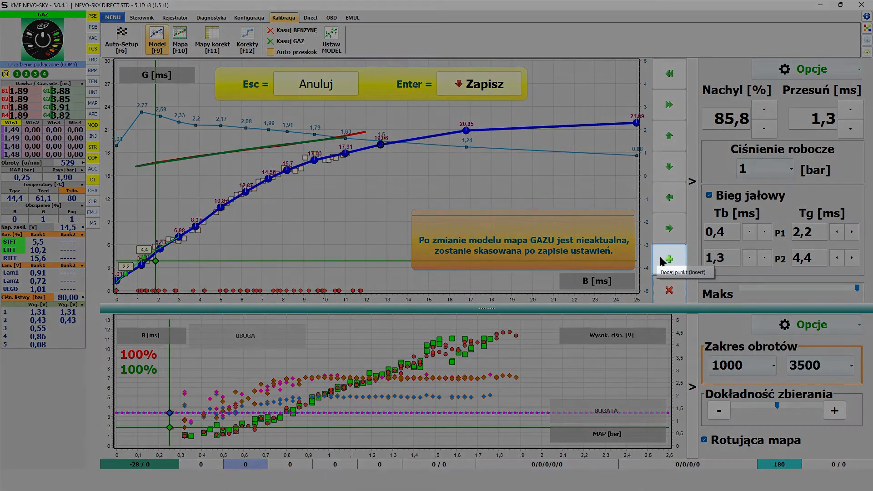
click(662, 260)
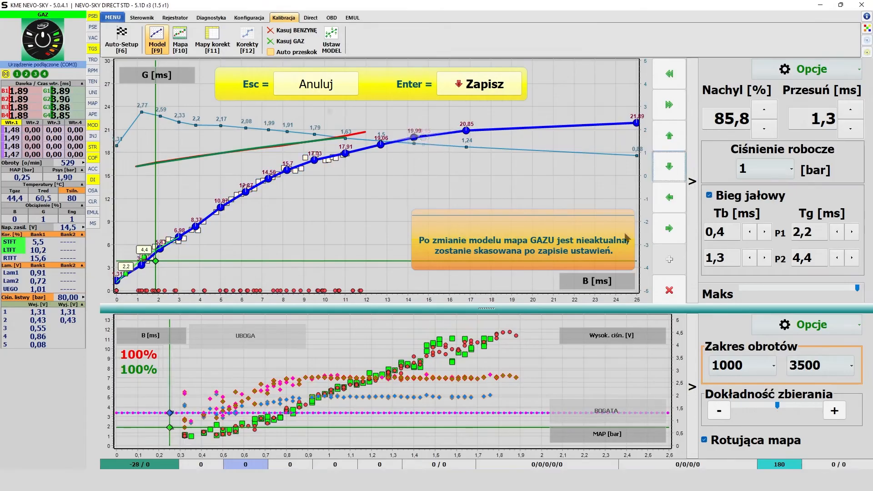
key(Left)
key(Left)
key(Left)
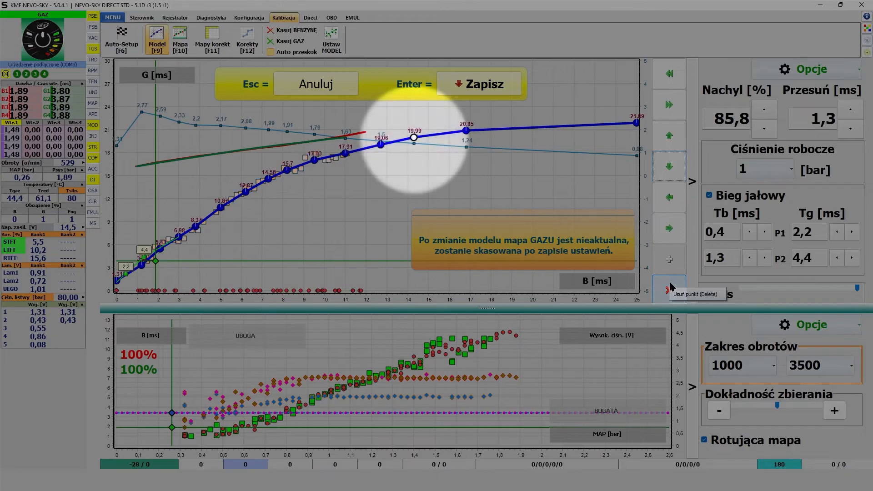
click(669, 289)
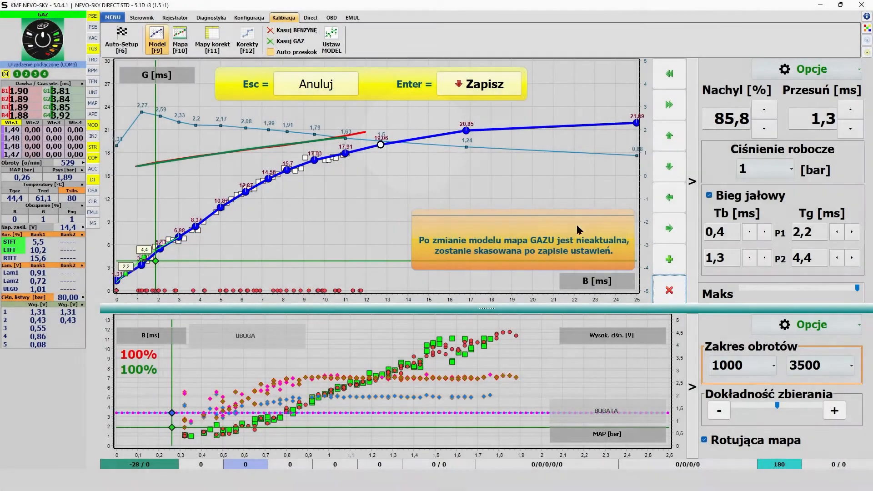
click(320, 84)
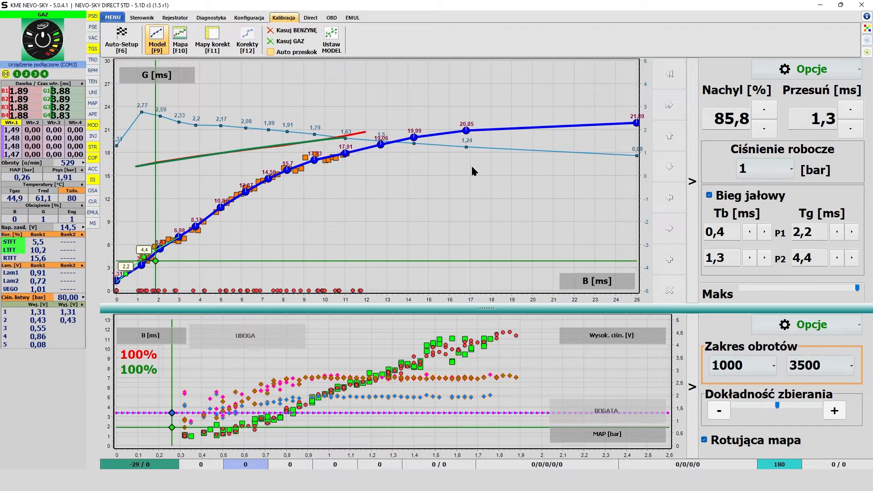
Insert a model point between the 19,06 ms and 20,85 ms points and shift it to a lower B value.
click(414, 137)
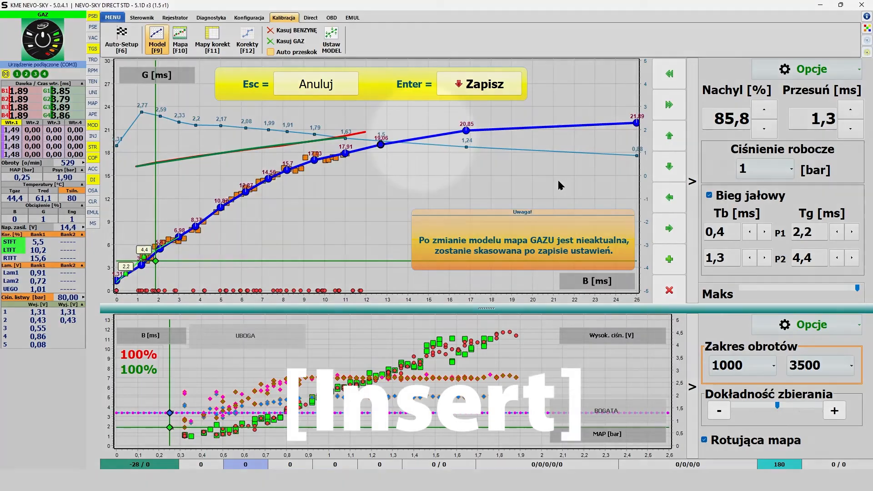
key(Insert)
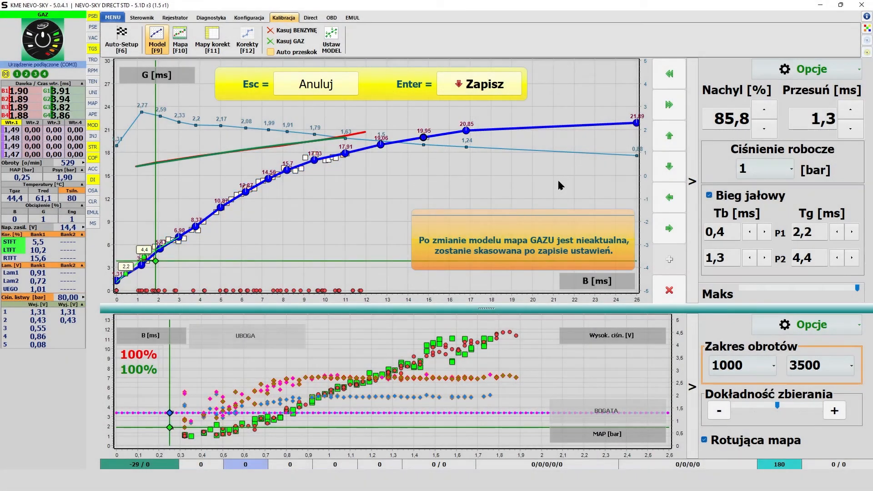
key(Left)
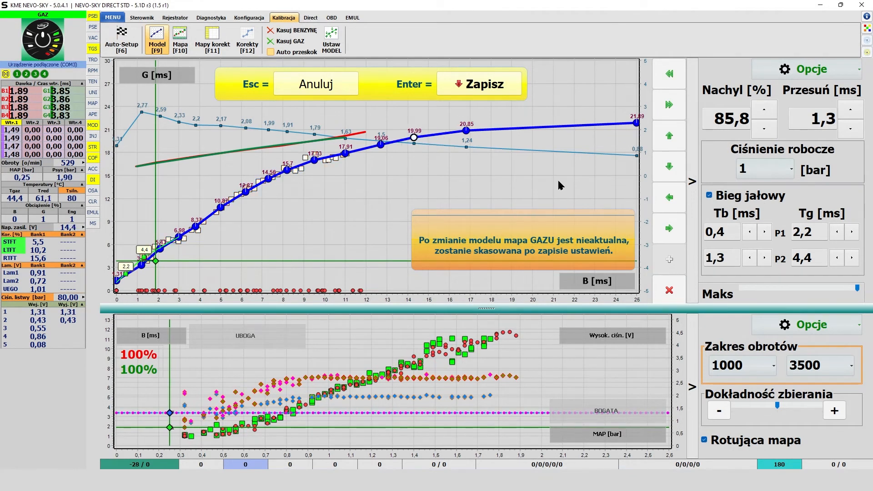
Try deleting the 19,99 ms model point and inserting a new one at G 19,95 ms before the 20,85 ms point, and discard the edits.
key(Delete)
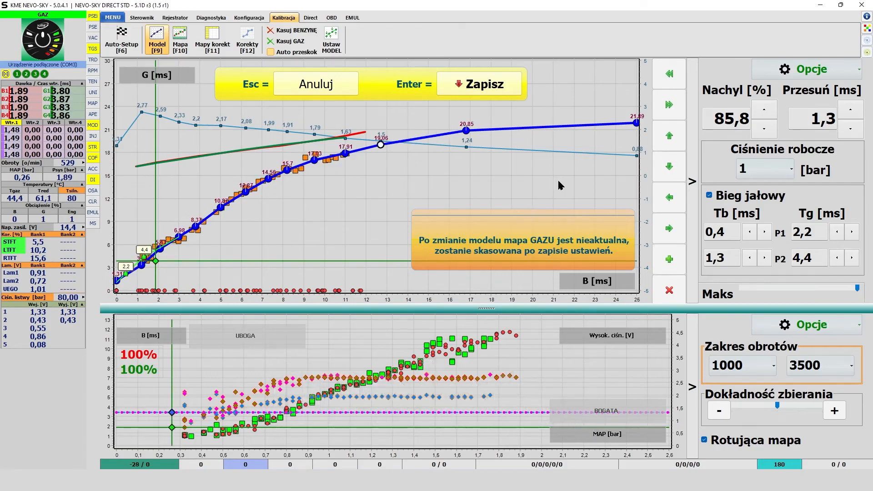
key(Return)
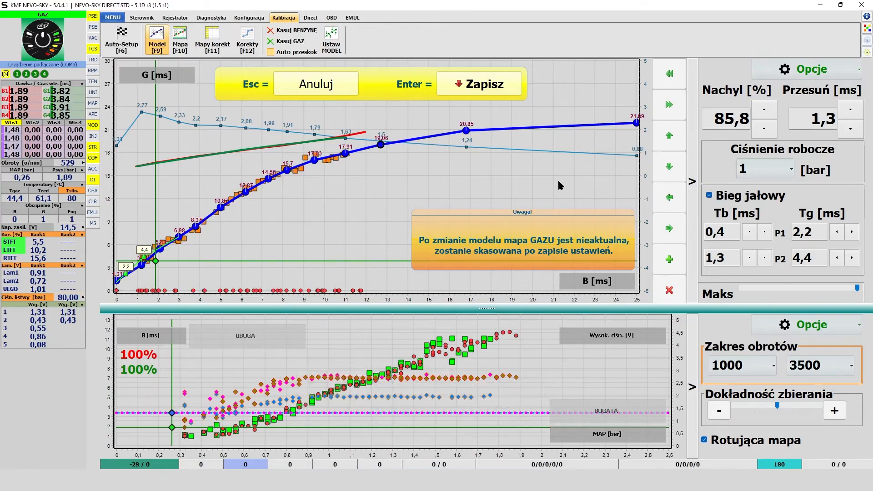
key(Escape)
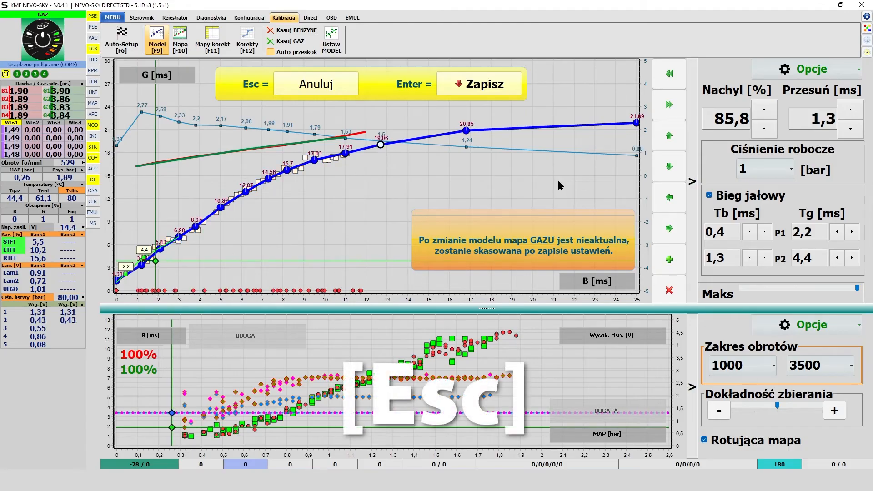
key(plus)
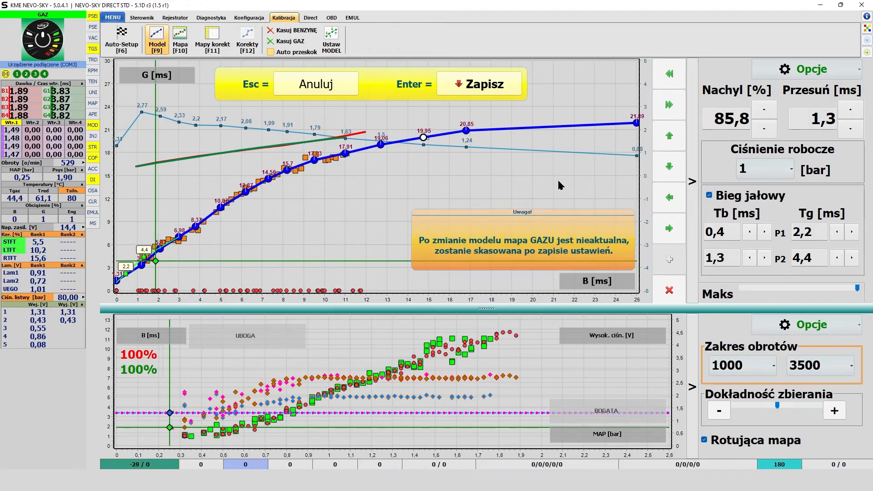
key(Return)
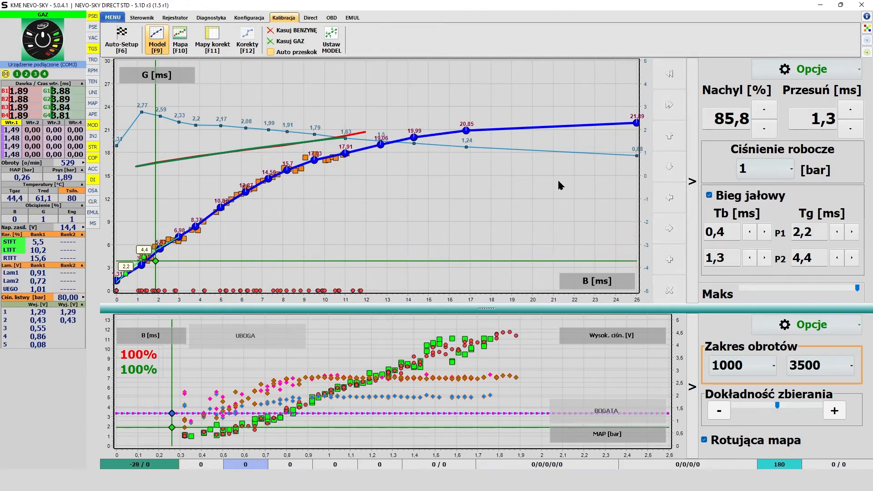
Open the list of options for the model chart.
click(845, 72)
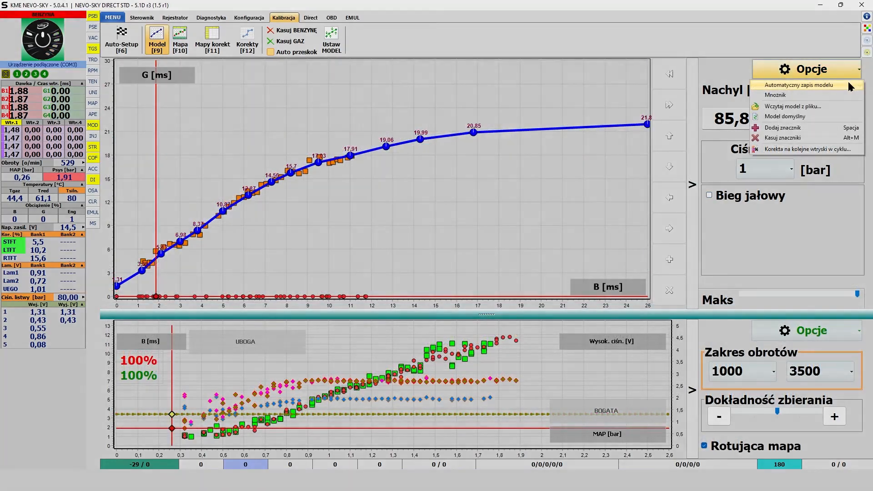